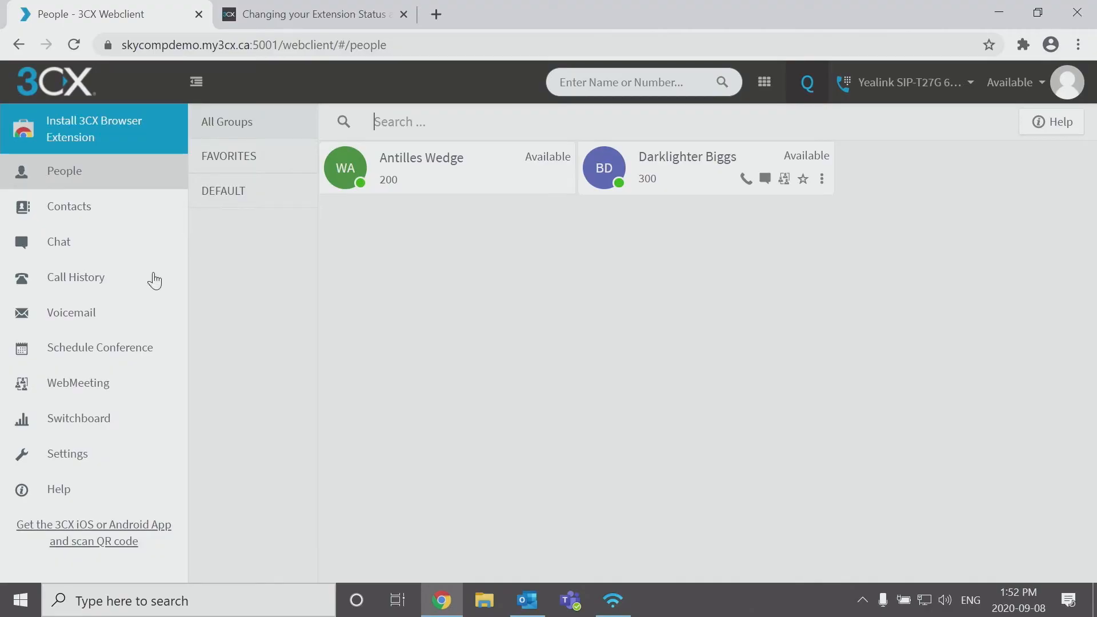
Open the call forwarding settings and review the Available status's rules for unanswered calls, busy or unregistered calls, and general options
{"action": "left_click", "coordinate": [68, 460]}
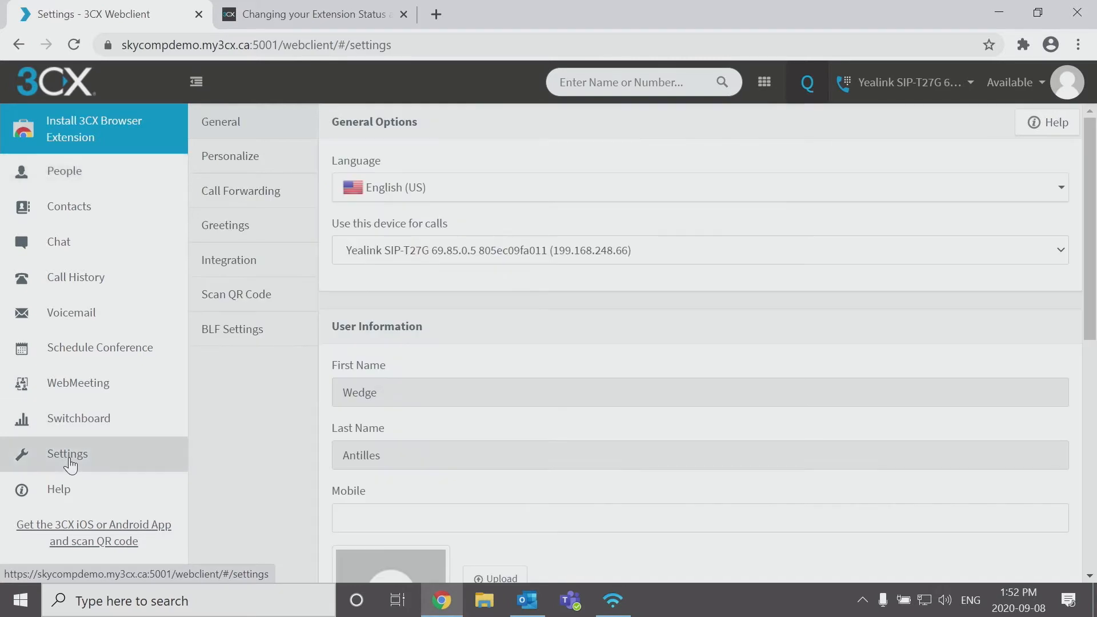
{"action": "left_click", "coordinate": [233, 198]}
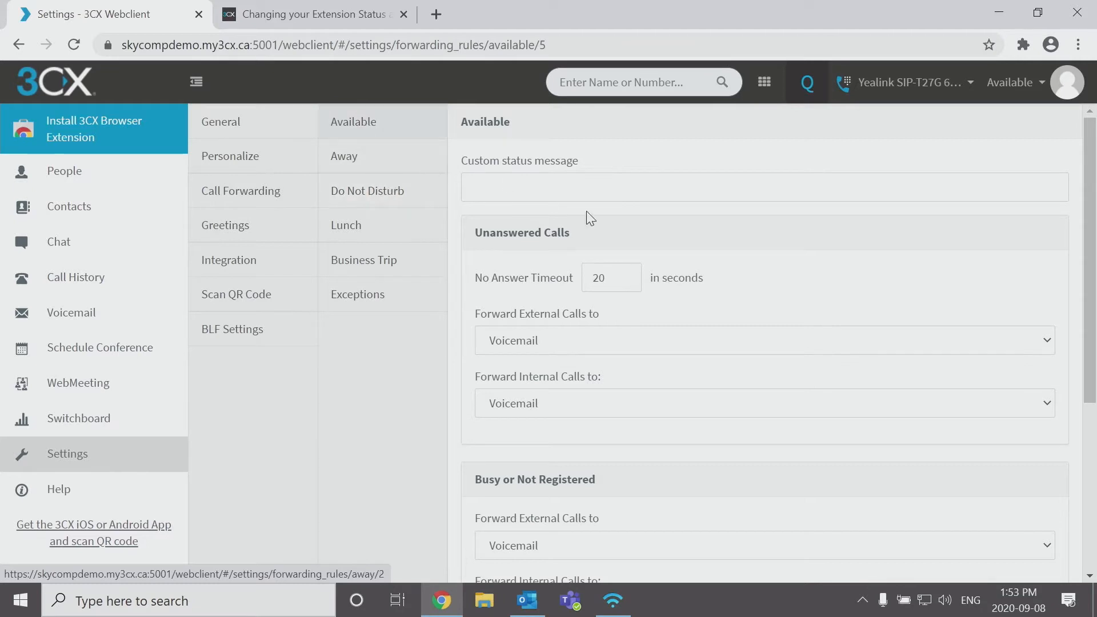
{"action": "scroll", "coordinate": [746, 330], "scroll_direction": "down", "scroll_amount": 1}
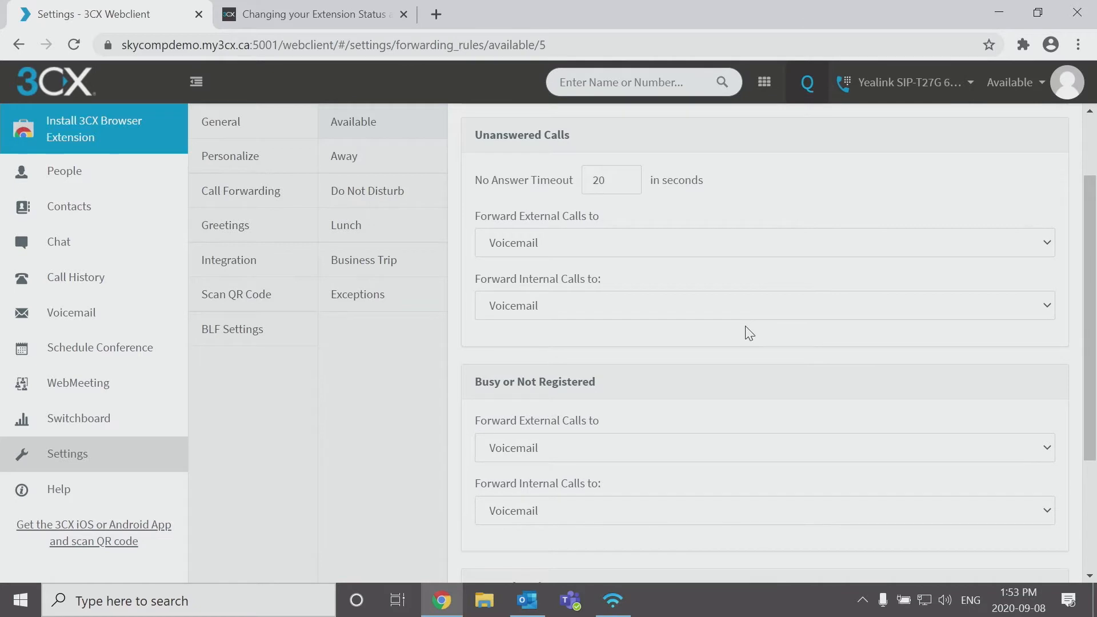
{"action": "scroll", "coordinate": [749, 333], "scroll_direction": "down", "scroll_amount": 1}
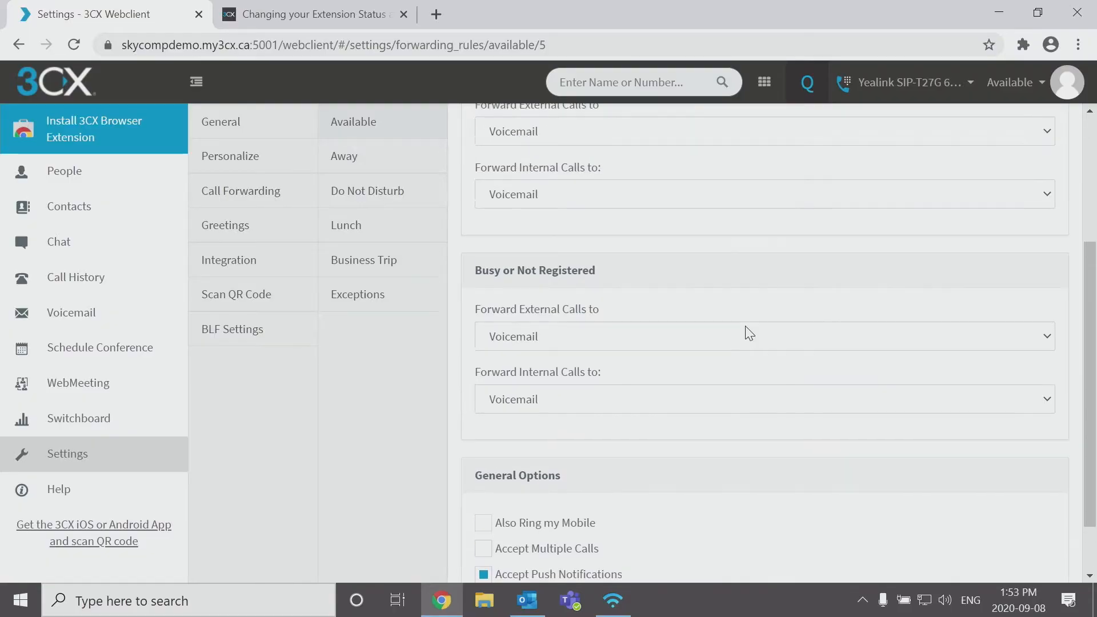
{"action": "scroll", "coordinate": [747, 332], "scroll_direction": "up", "scroll_amount": 2}
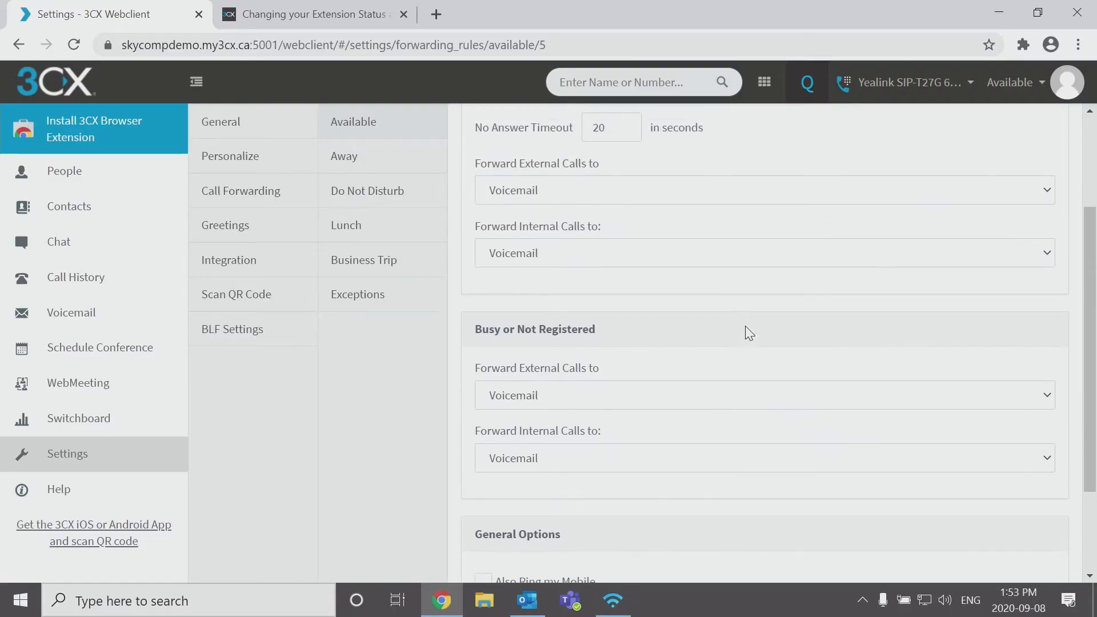
{"action": "scroll", "coordinate": [747, 332], "scroll_direction": "down", "scroll_amount": 2}
{"action": "scroll", "coordinate": [747, 332], "scroll_direction": "up", "scroll_amount": 2}
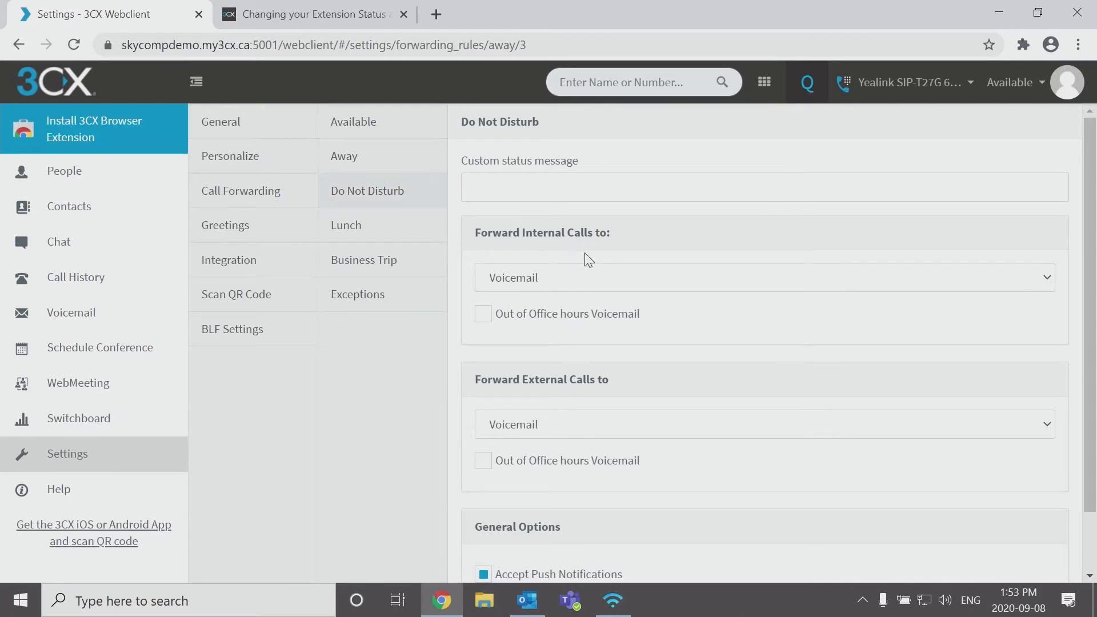
Examine the forwarding rules for Do Not Disturb, Away, Business Trip and Lunch, including the internal call destinations offered for Away
{"action": "scroll", "coordinate": [585, 256], "scroll_direction": "down", "scroll_amount": 3}
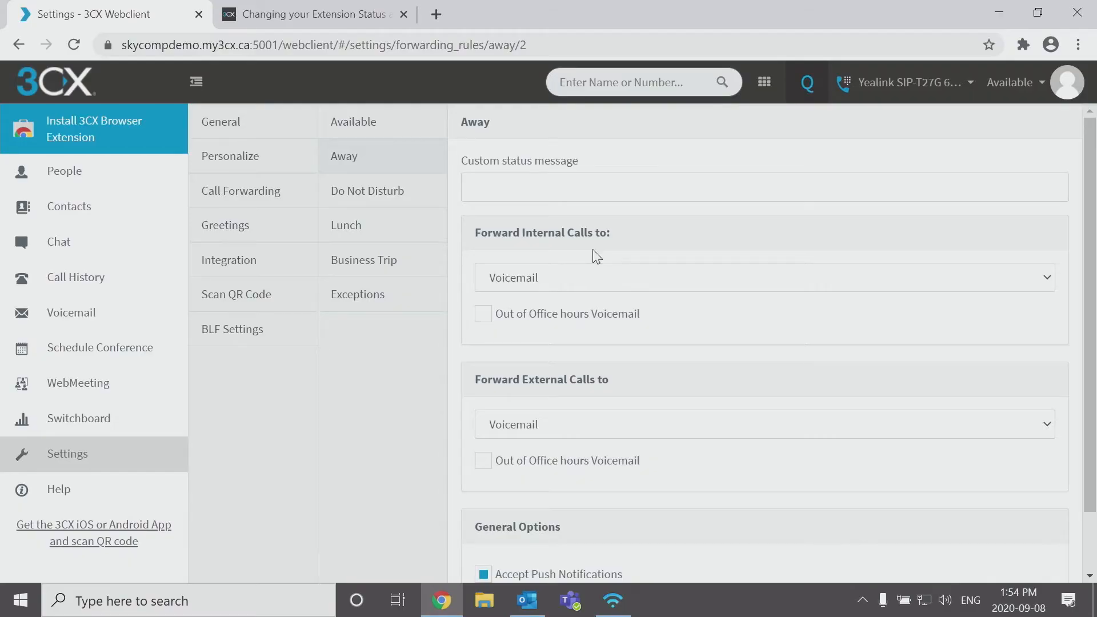
{"action": "left_click", "coordinate": [547, 279]}
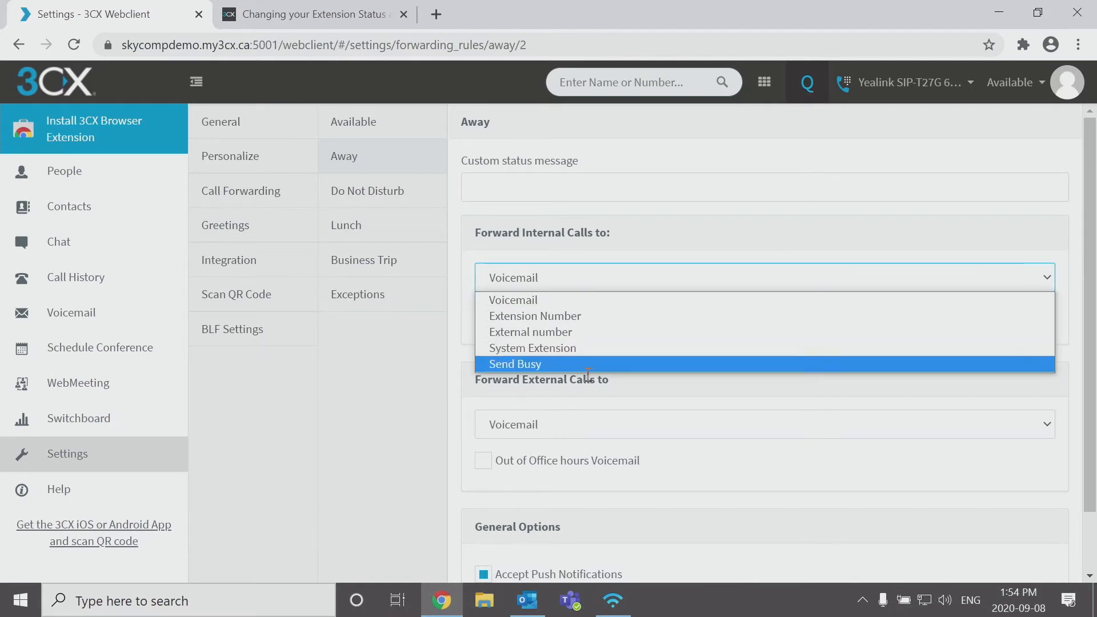
{"action": "left_click", "coordinate": [385, 264]}
{"action": "left_click", "coordinate": [386, 264]}
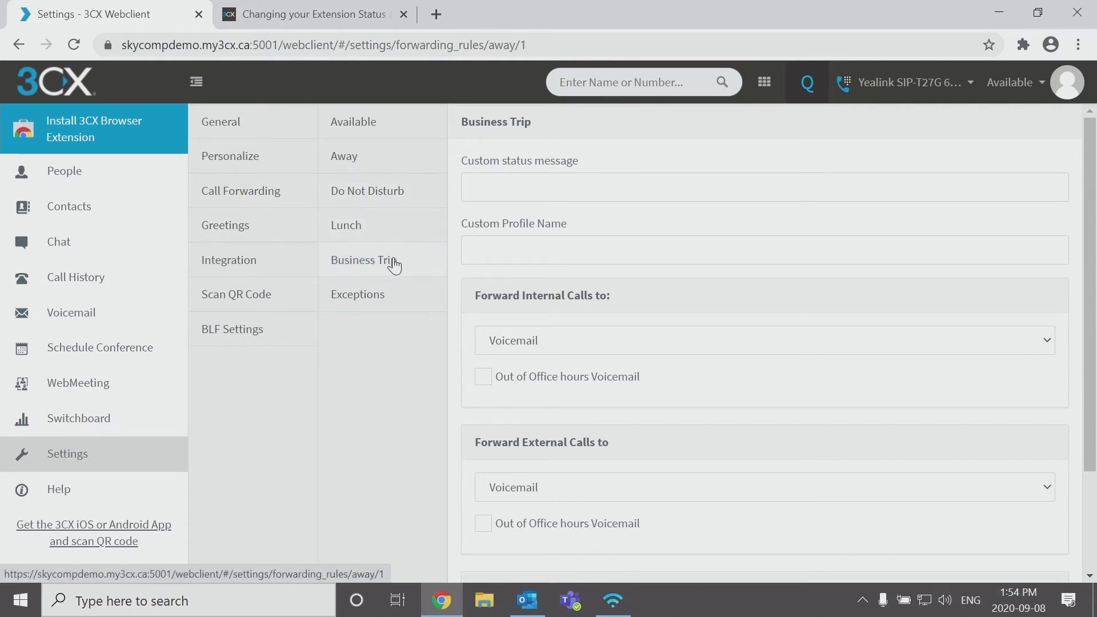
{"action": "left_click", "coordinate": [380, 227]}
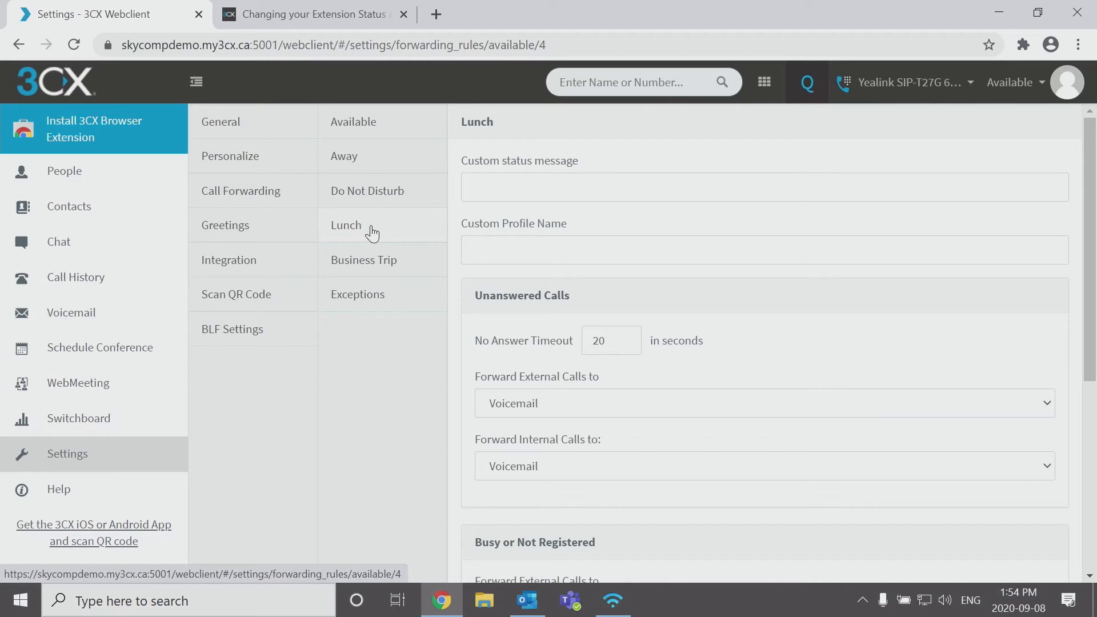
{"action": "left_click", "coordinate": [372, 232]}
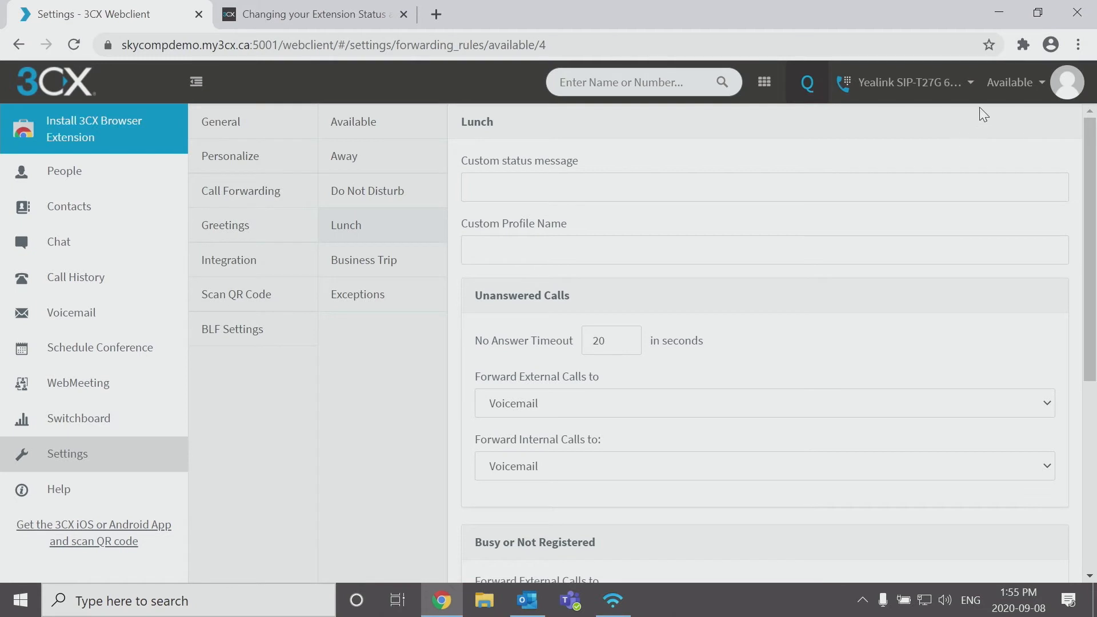
Switch the extension status in the web client to Lunch, to Business Trip, and back to Available
{"action": "left_click", "coordinate": [1024, 93]}
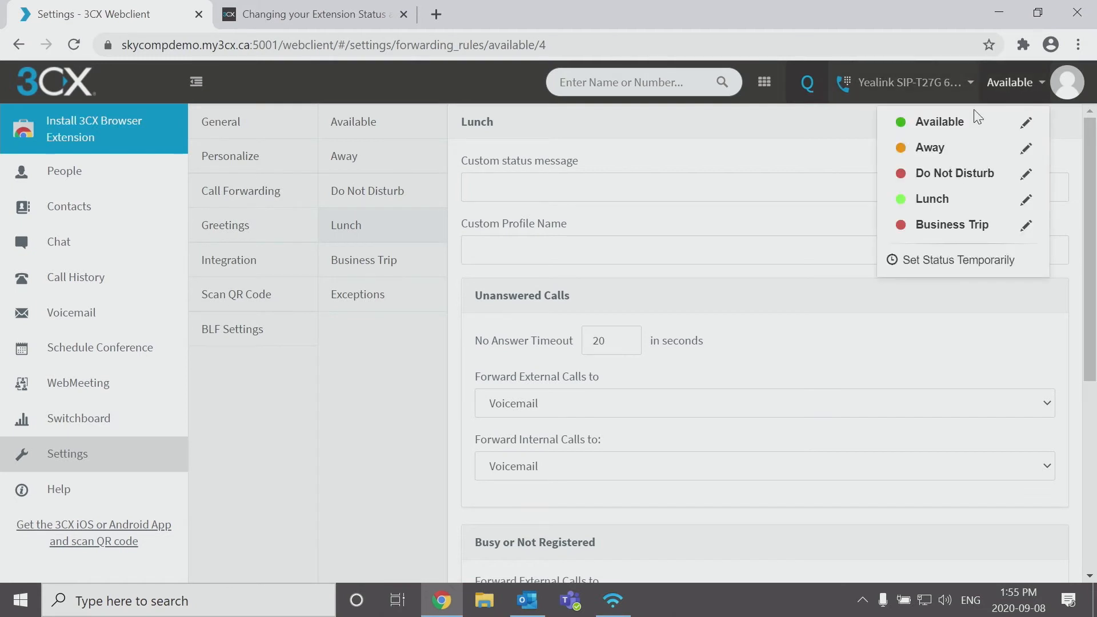
{"action": "left_click", "coordinate": [935, 201]}
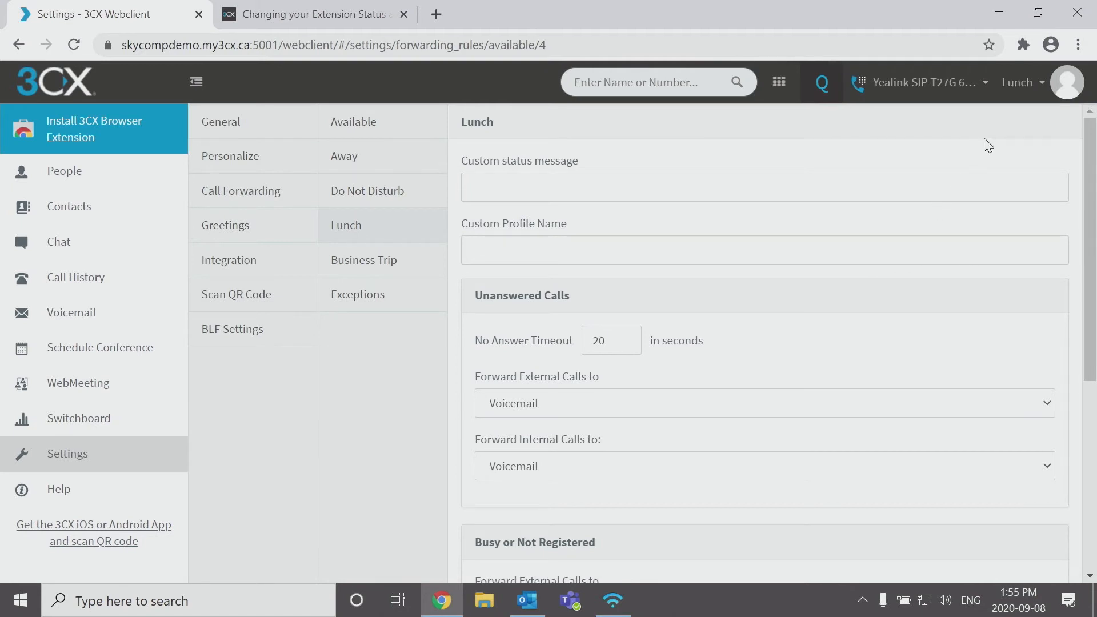
{"action": "left_click", "coordinate": [1017, 83]}
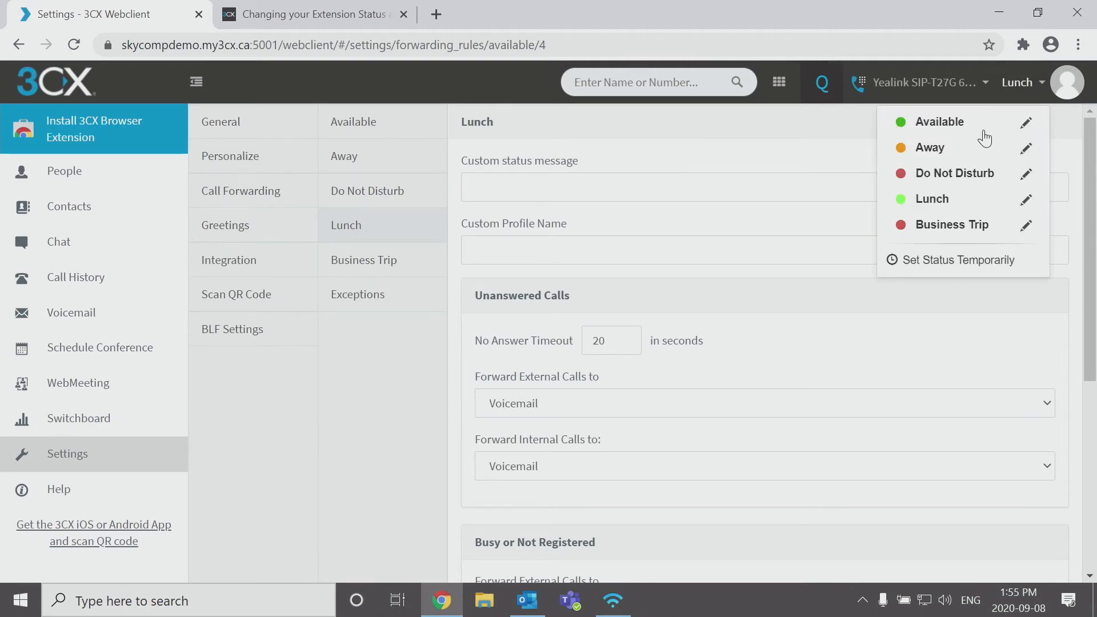
{"action": "left_click", "coordinate": [965, 225]}
{"action": "left_click", "coordinate": [996, 82]}
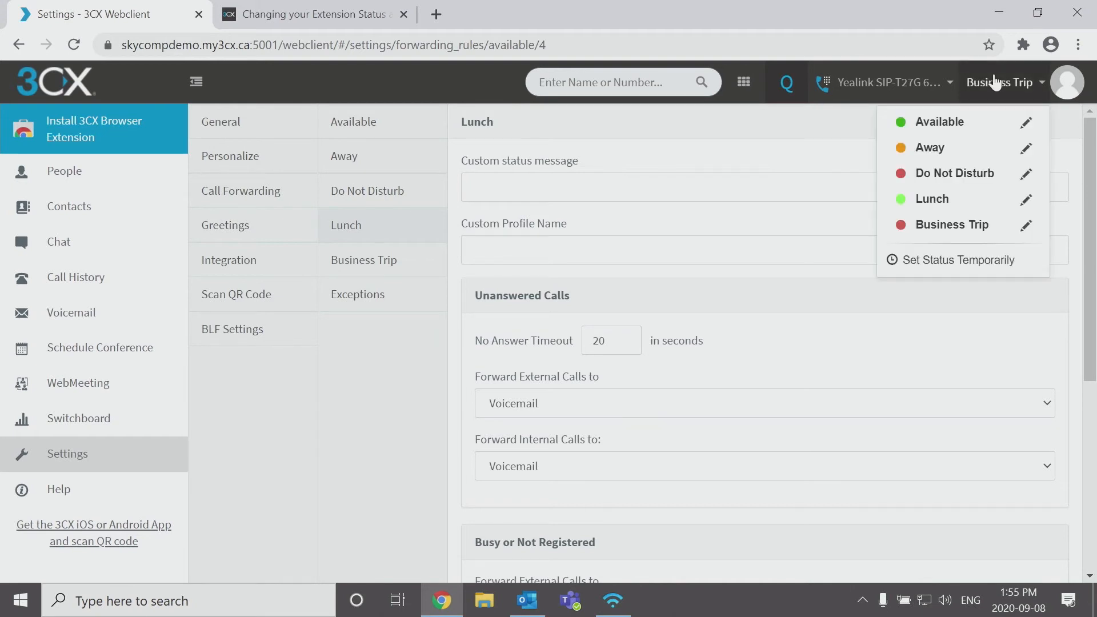
{"action": "left_click", "coordinate": [955, 122]}
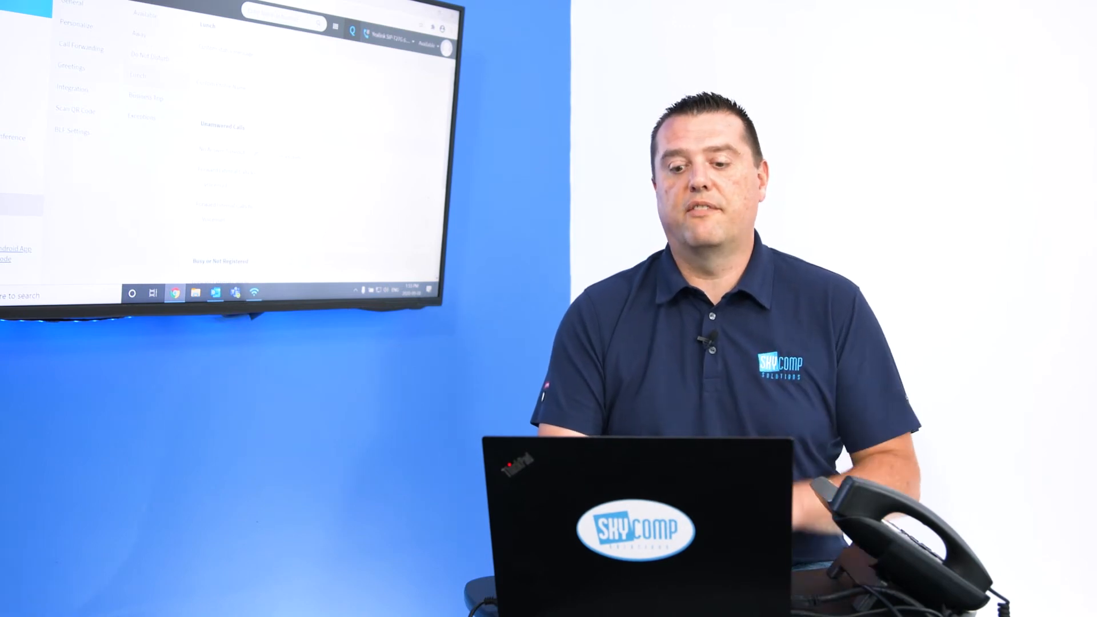
Switch to the 3CX desktop client, set the extension status to Lunch, and return it to Available
{"action": "left_click", "coordinate": [254, 292]}
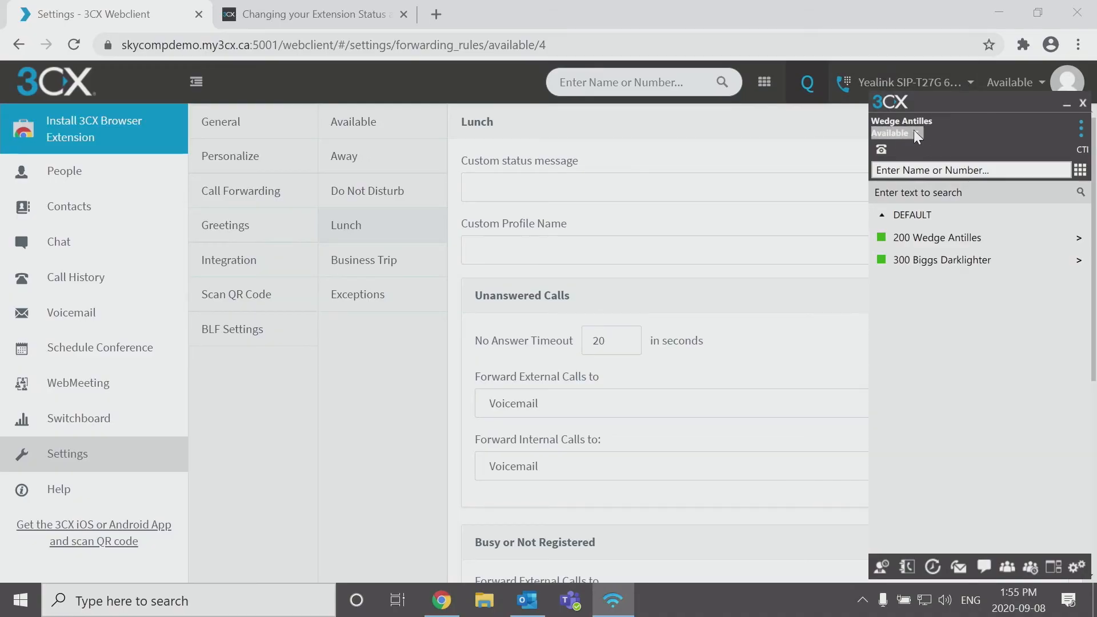
{"action": "left_click", "coordinate": [914, 132]}
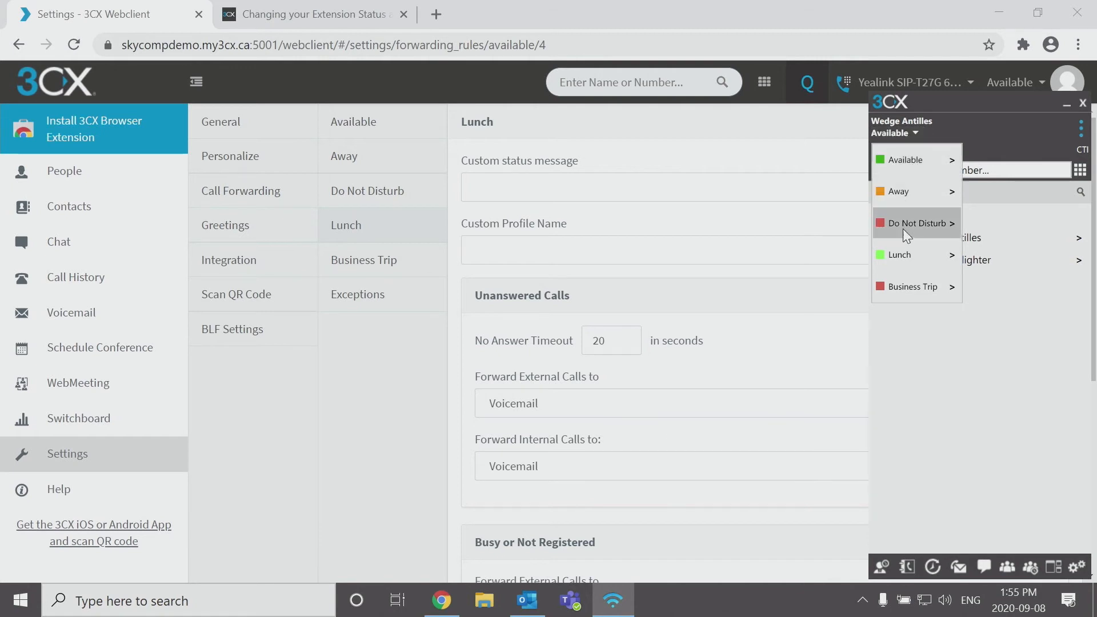
{"action": "left_click", "coordinate": [907, 251]}
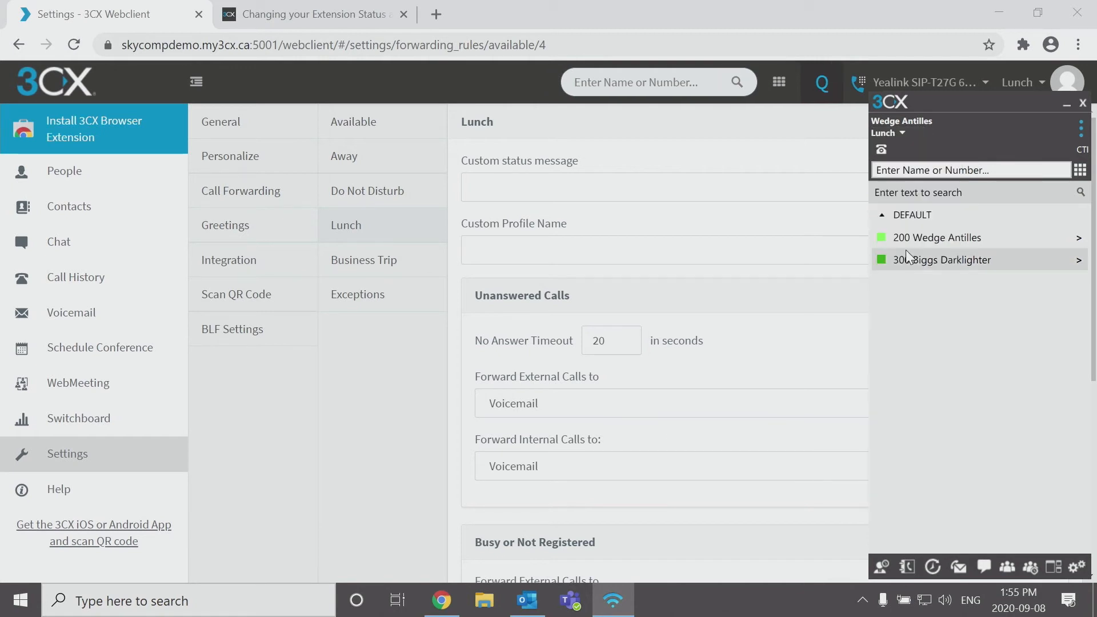
{"action": "left_click", "coordinate": [901, 133]}
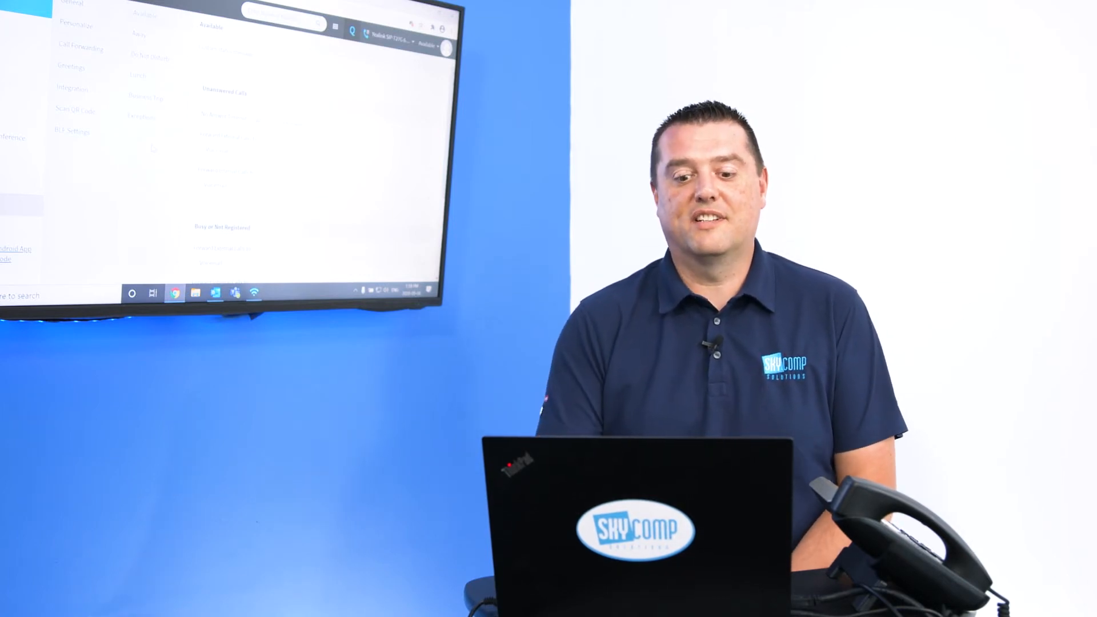
Start a new call forwarding exception rule and enter the caller's phone number as its caller ID
{"action": "left_click", "coordinate": [144, 118]}
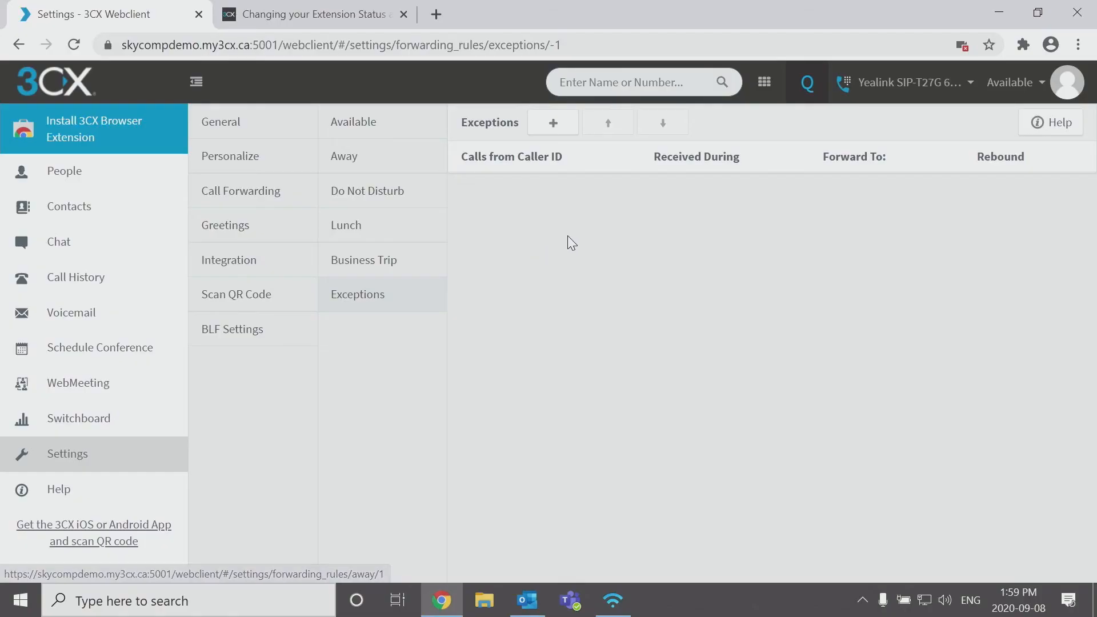
{"action": "left_click", "coordinate": [555, 124]}
{"action": "left_click", "coordinate": [450, 192]}
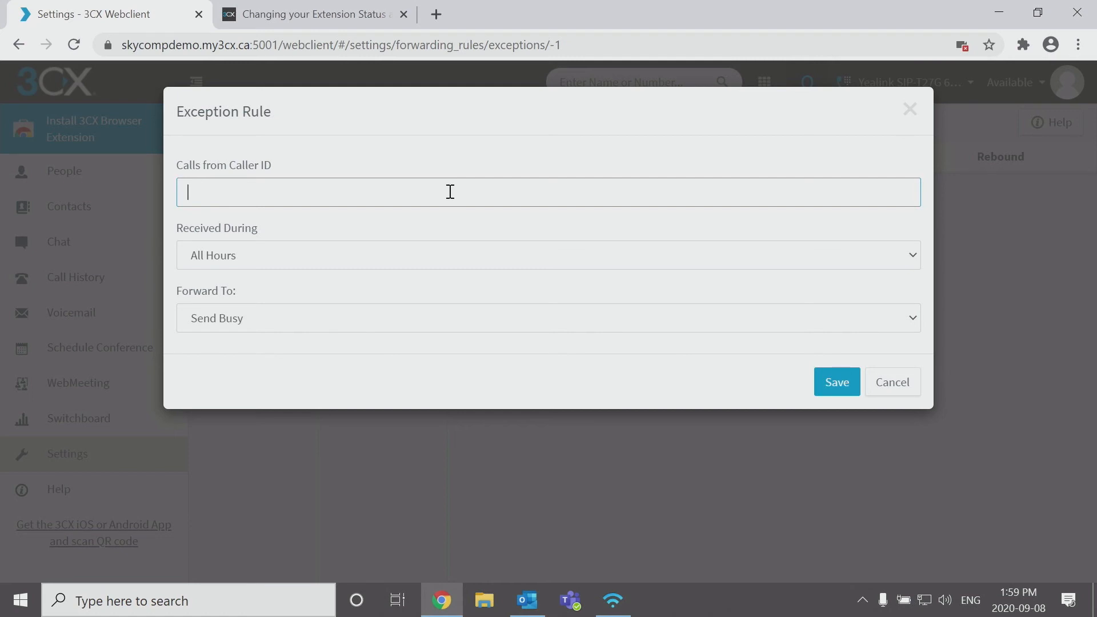
{"action": "type", "text": "19055551212"}
Set the exception rule to cover calls received during All Hours and forward them to Send Busy
{"action": "left_click", "coordinate": [282, 258]}
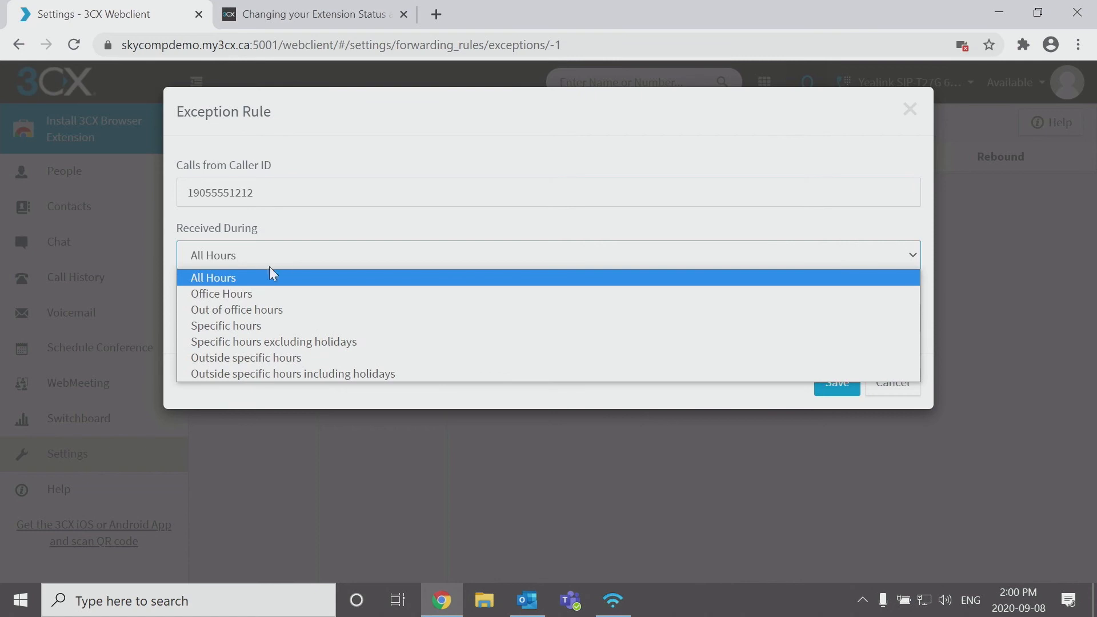
{"action": "left_click", "coordinate": [250, 279]}
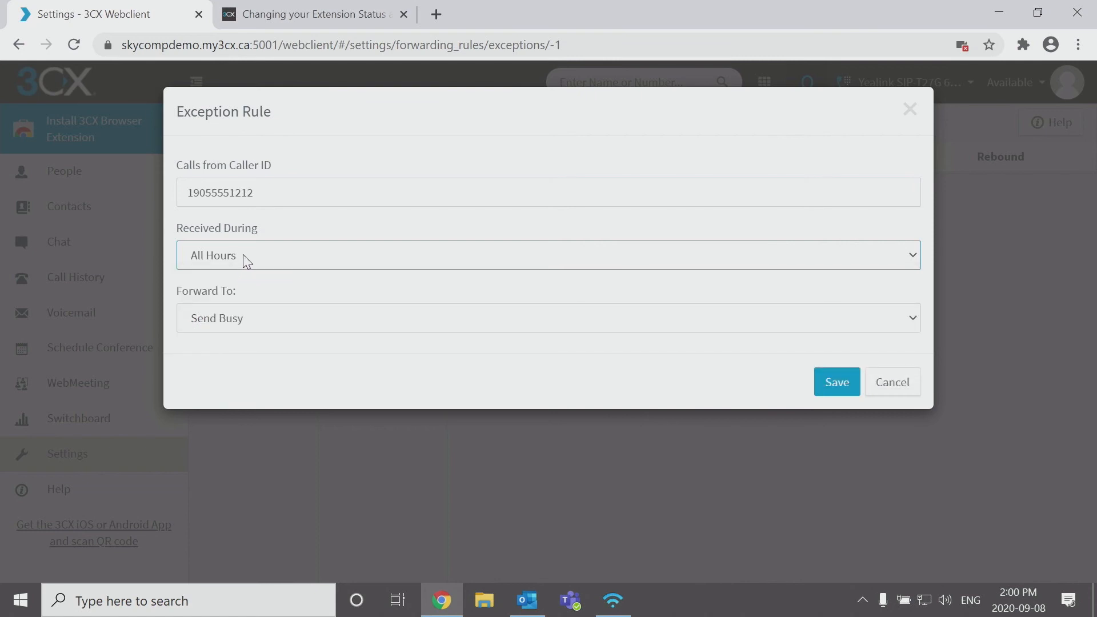
{"action": "left_click", "coordinate": [259, 329]}
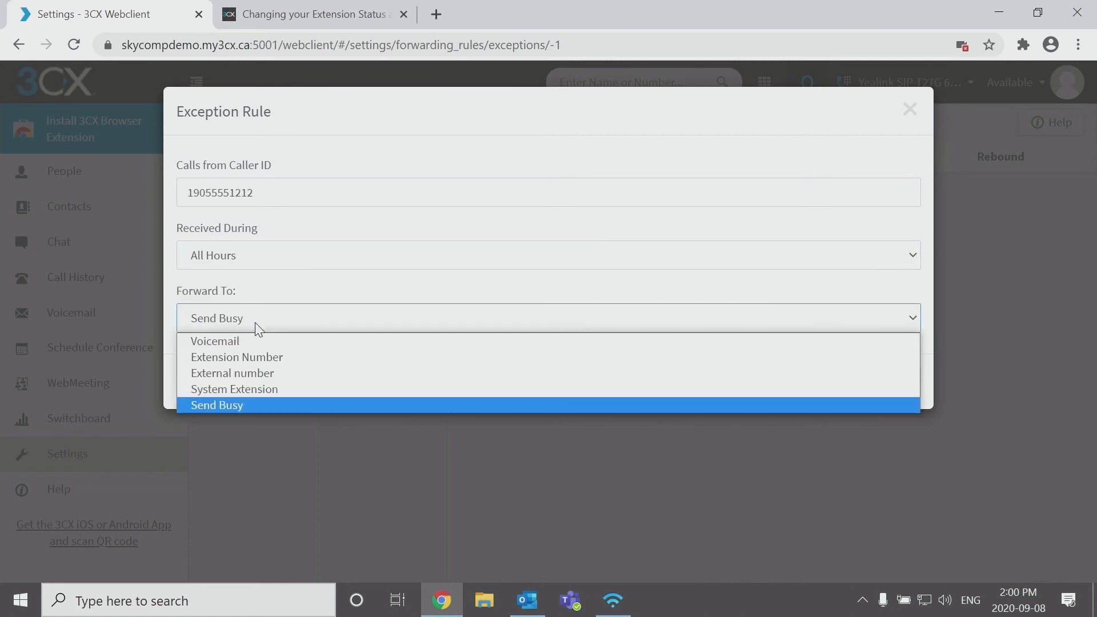
{"action": "left_click", "coordinate": [254, 404]}
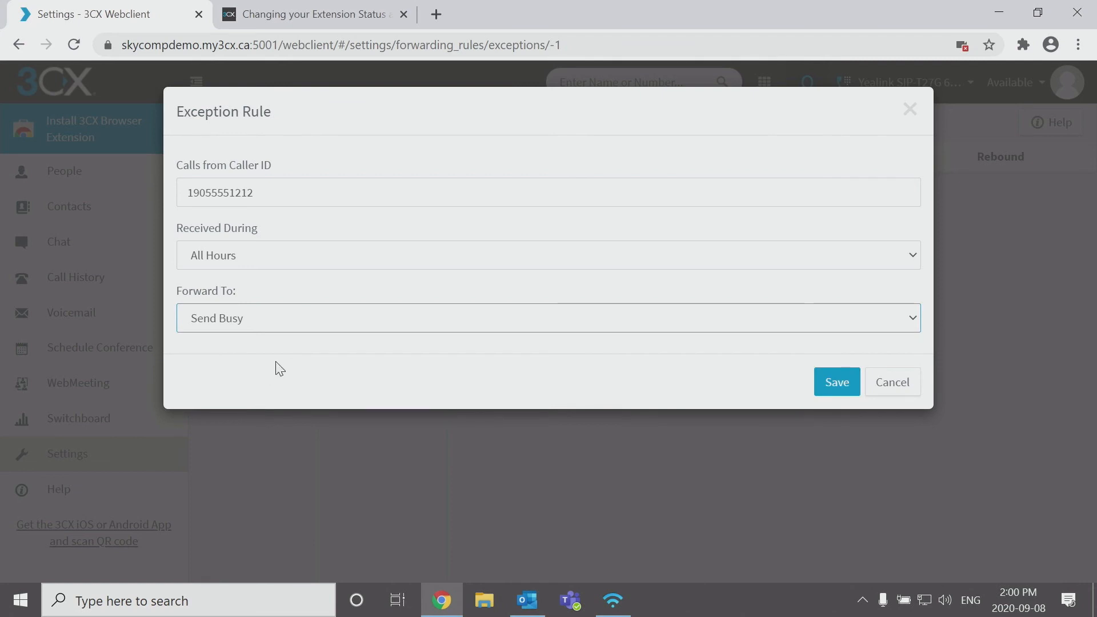